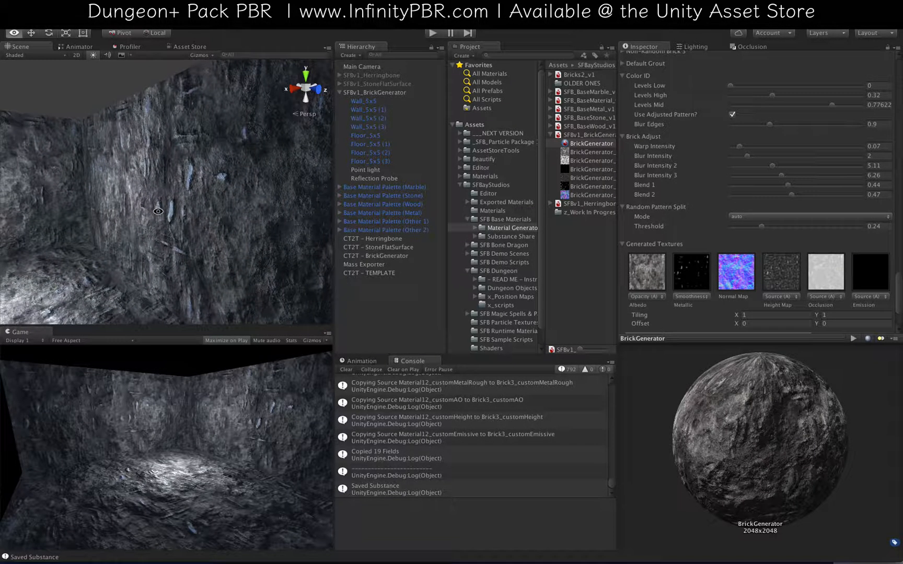
Examine the cave walls and floor in the scene and show the copy actions of CT2T - BrickGenerator.
alt+drag(266, 208, 124, 181)
scroll(171, 183, up, 3)
drag(182, 155, 243, 214)
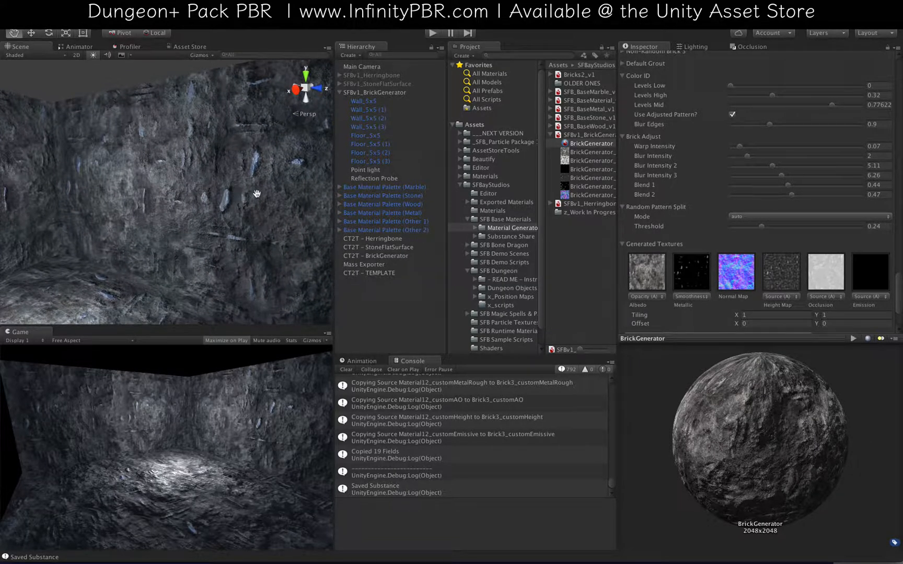
scroll(245, 192, down, 5)
drag(242, 207, 163, 193)
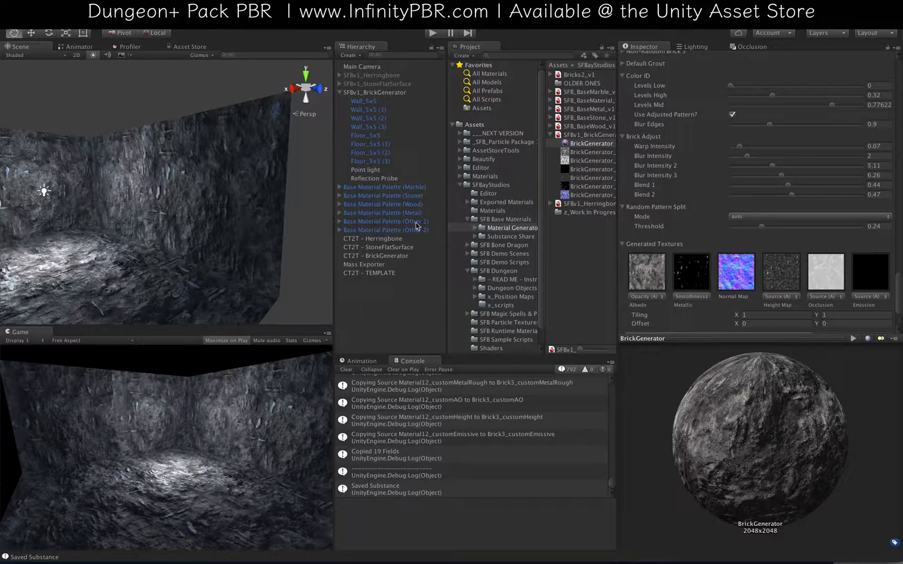
click(405, 256)
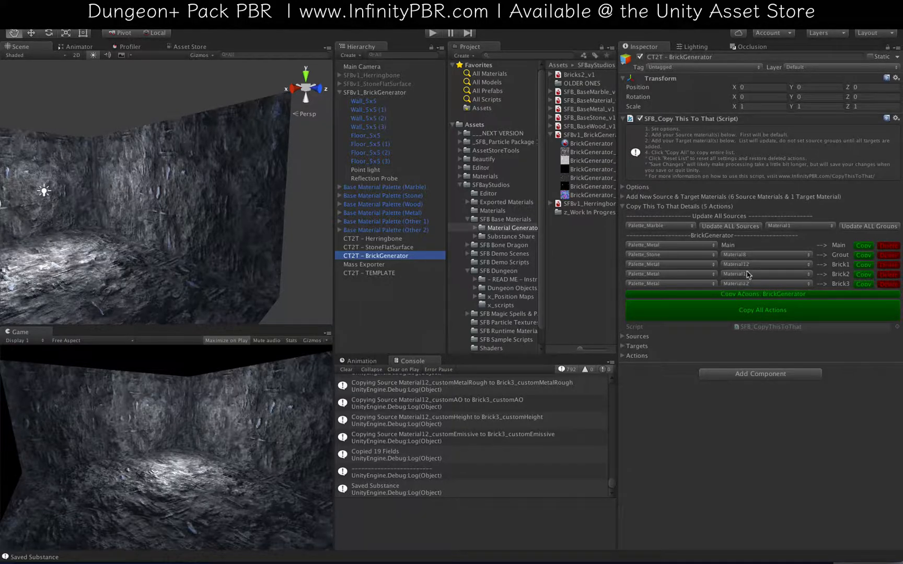
Show the BrickGenerator material's settings and collapse its Brick Dirt group to reach the Default Brick parameters.
click(590, 144)
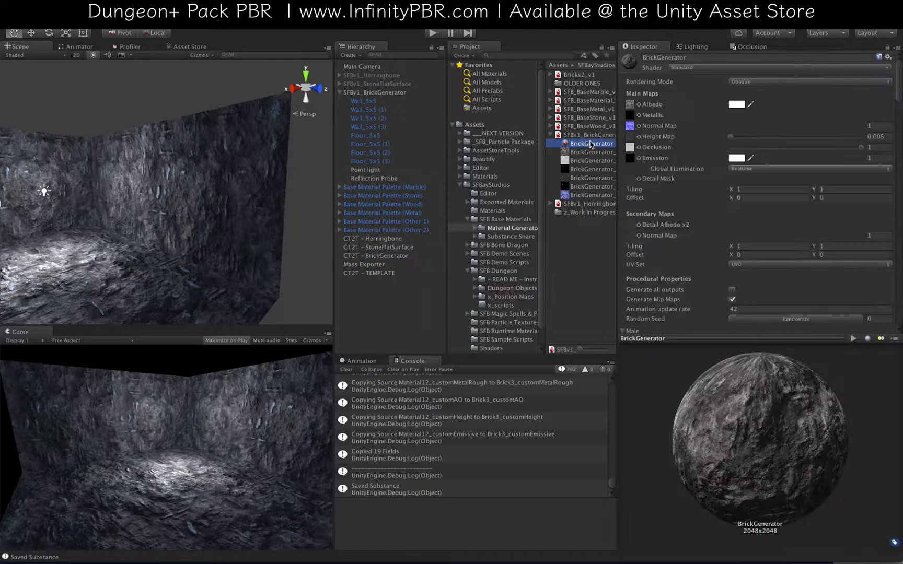
scroll(757, 228, down, 20)
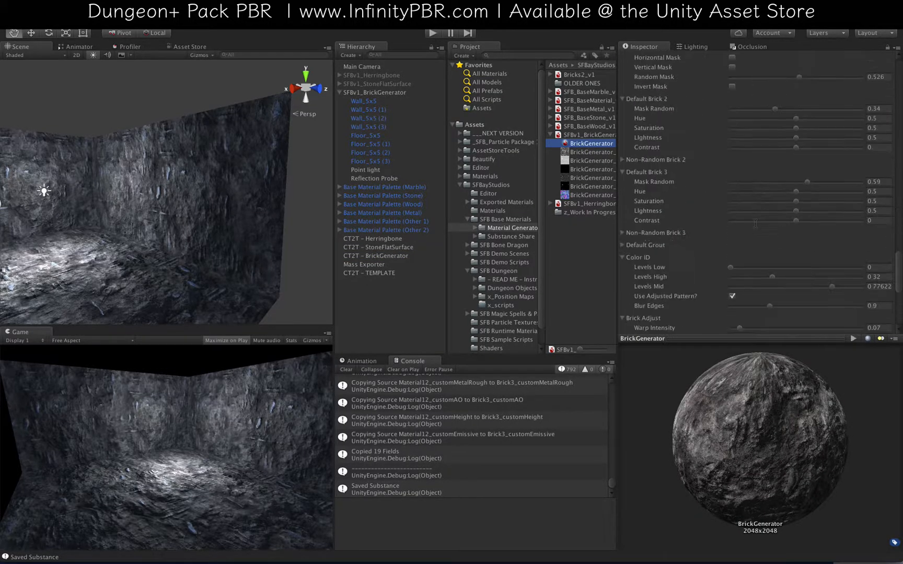
scroll(755, 242, up, 10)
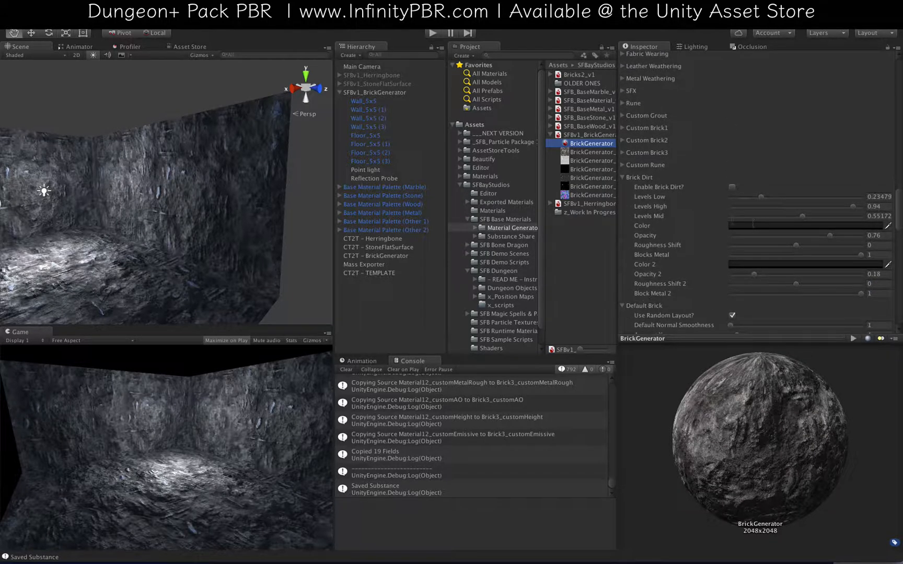
click(622, 177)
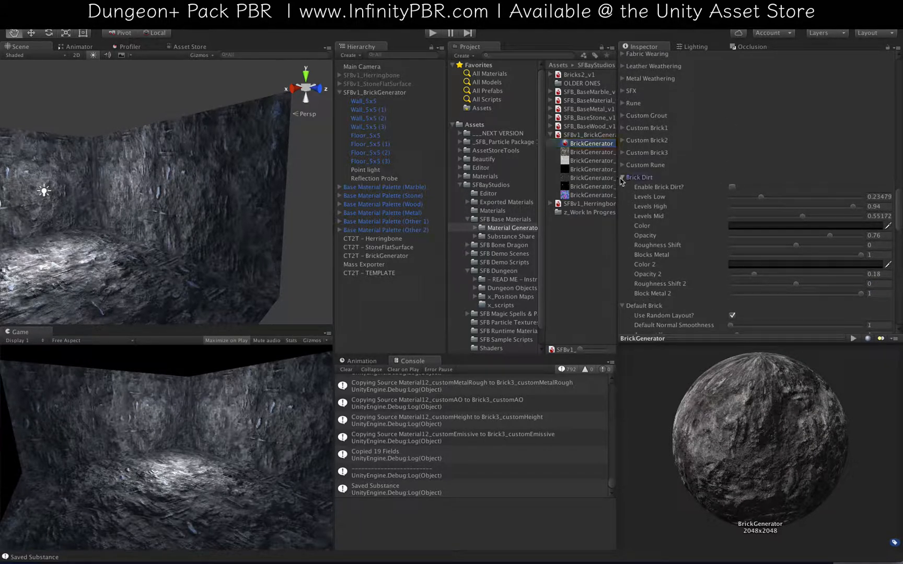
scroll(732, 203, down, 4)
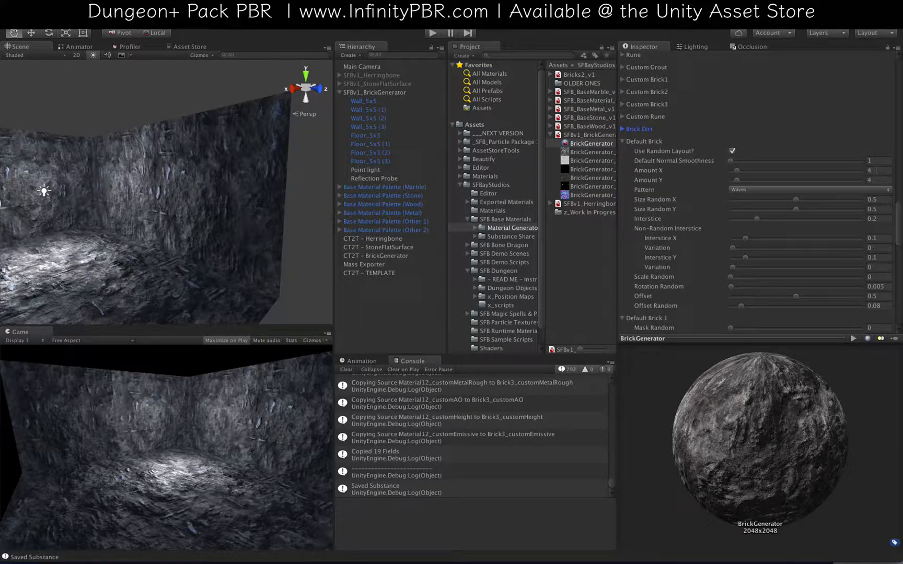
Try the Square pattern for the Default Brick and inspect it on the scene's walls and floor.
drag(183, 182, 203, 185)
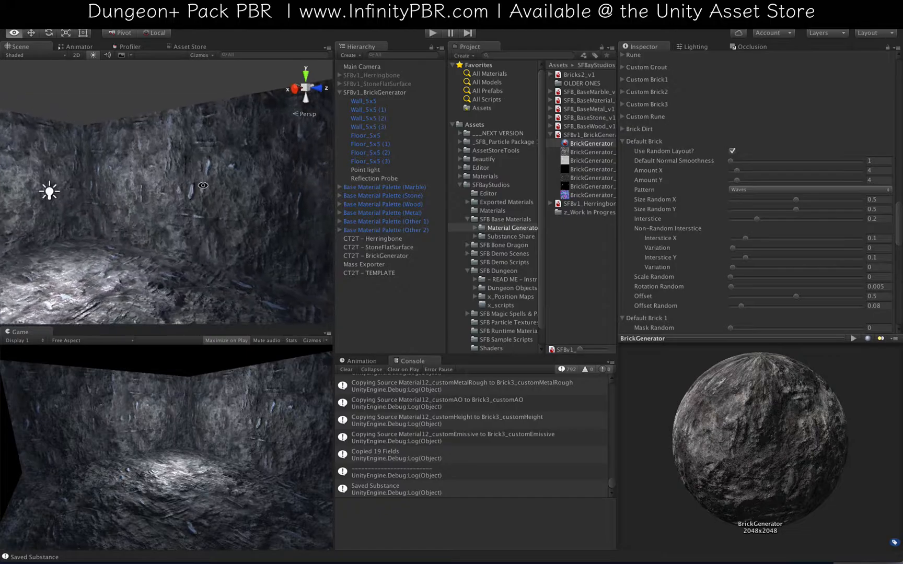
click(728, 189)
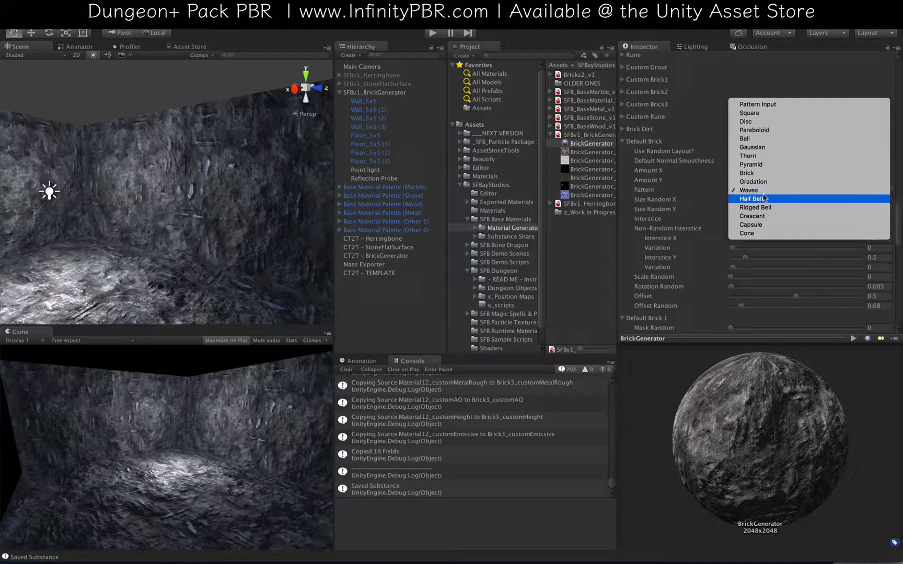
click(746, 113)
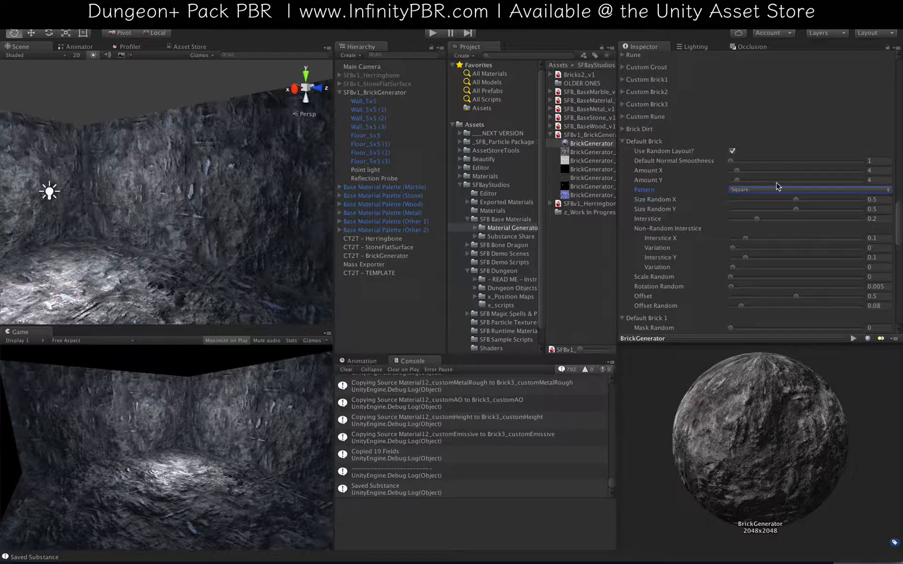
scroll(774, 189, down, 5)
scroll(772, 192, down, 3)
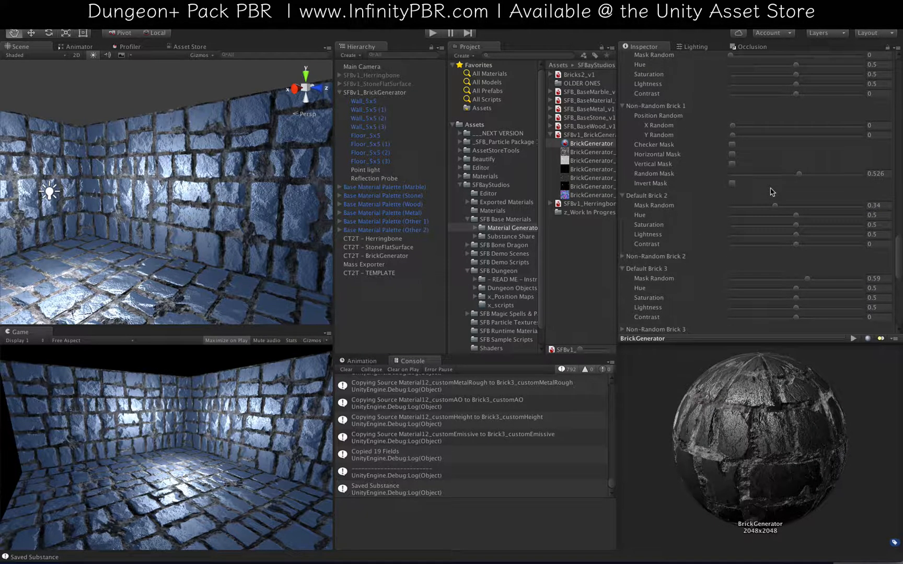
alt+drag(226, 214, 280, 200)
Try further Default Brick patterns one after another, including Paraboloid and Gaussian.
scroll(718, 191, up, 7)
click(762, 150)
click(763, 150)
click(756, 148)
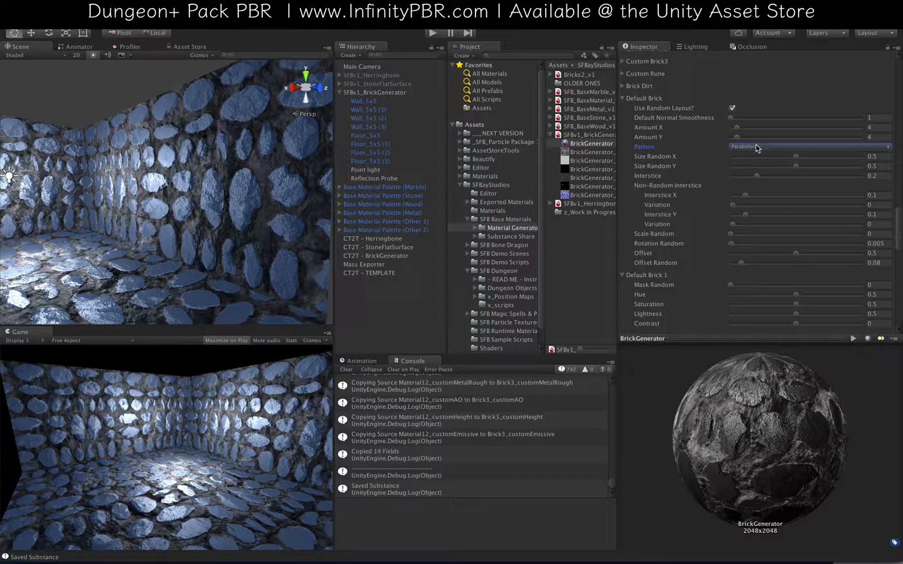
click(756, 148)
click(756, 153)
click(755, 148)
click(764, 150)
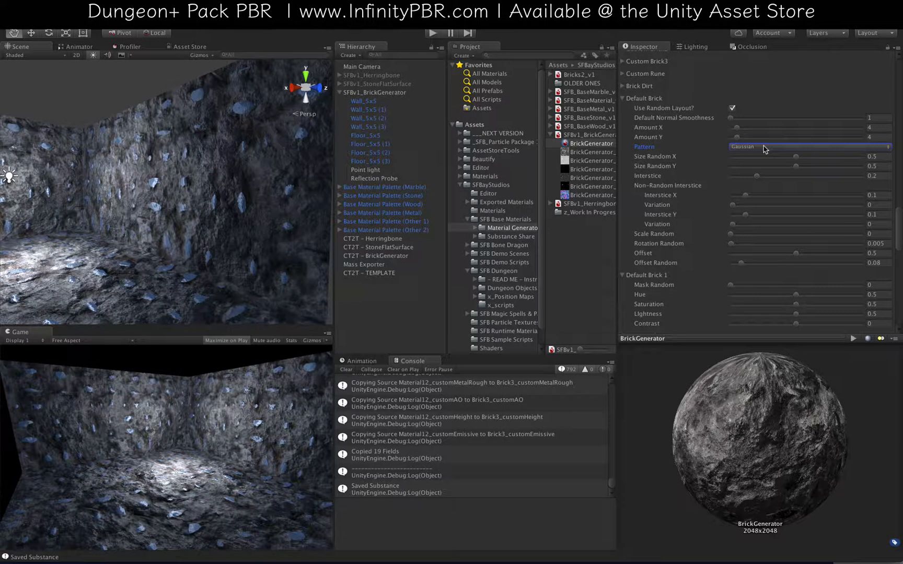
Continue through the Default Brick patterns, trying Pyramid and Gradation.
click(763, 148)
click(764, 148)
click(763, 147)
click(764, 148)
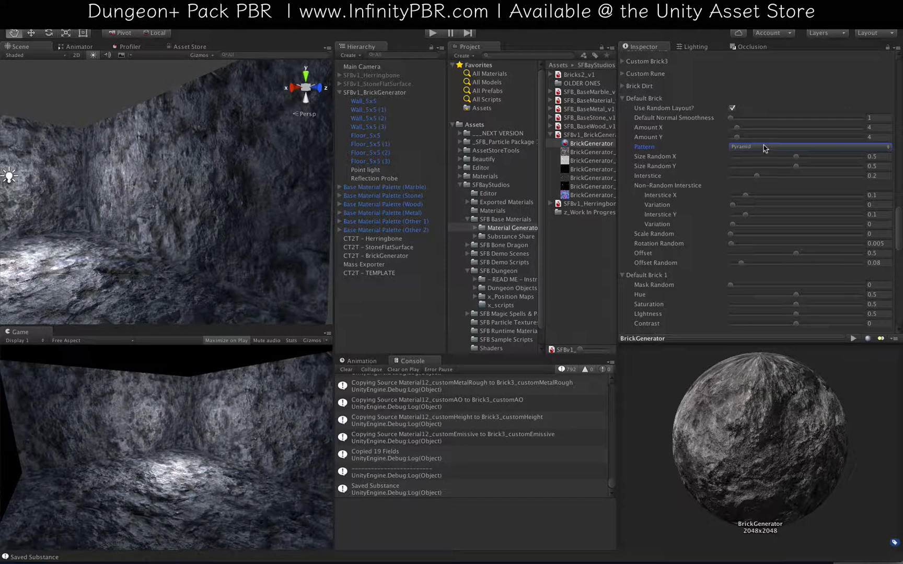
click(763, 148)
click(765, 152)
Set the Default Brick pattern to Waves and inspect the cave wall up close along with the remaining brick settings.
click(764, 148)
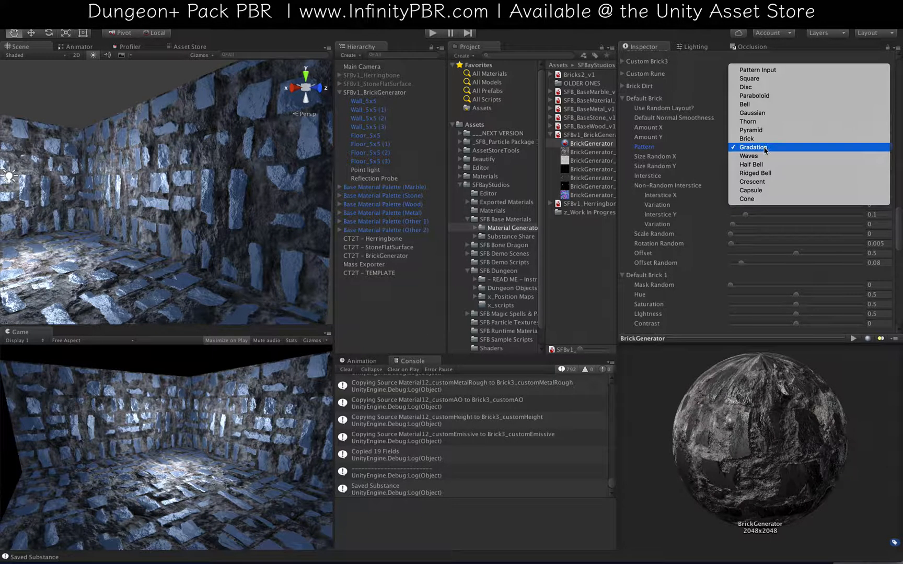
click(765, 156)
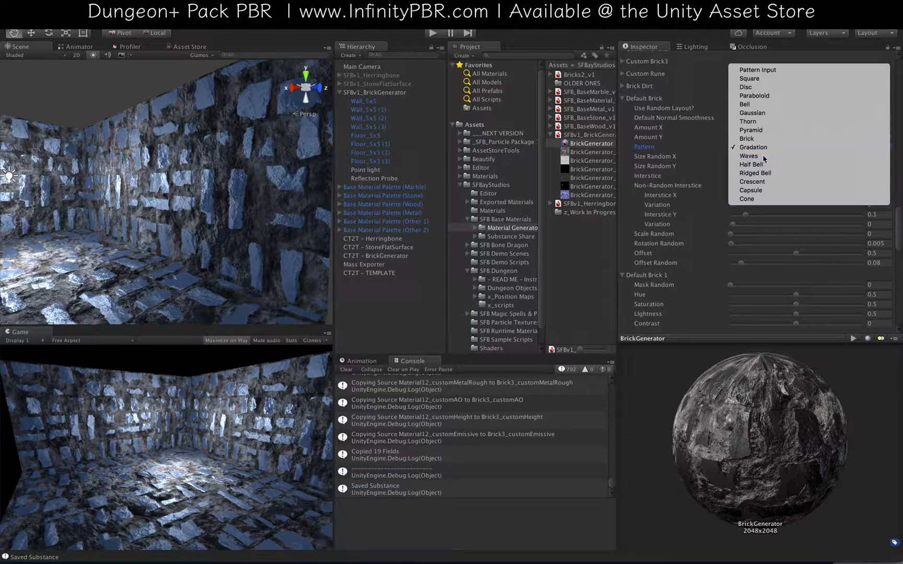
alt+drag(219, 153, 231, 171)
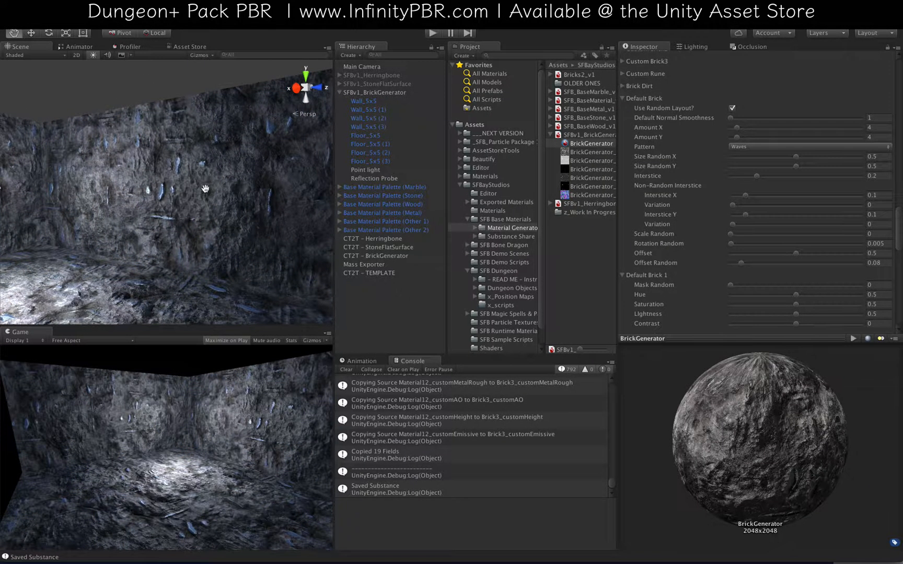
scroll(206, 187, up, 5)
alt+drag(186, 207, 237, 221)
scroll(666, 272, down, 1)
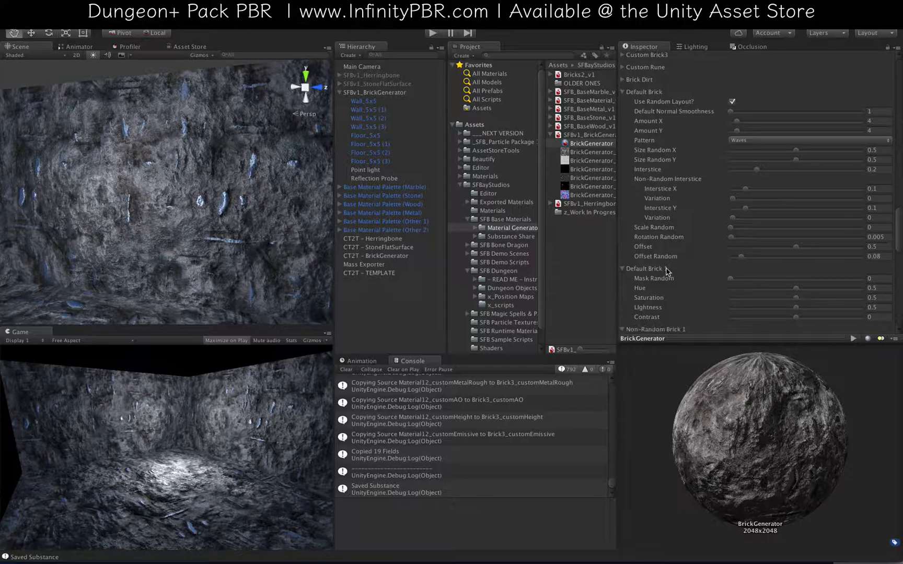
scroll(666, 270, down, 10)
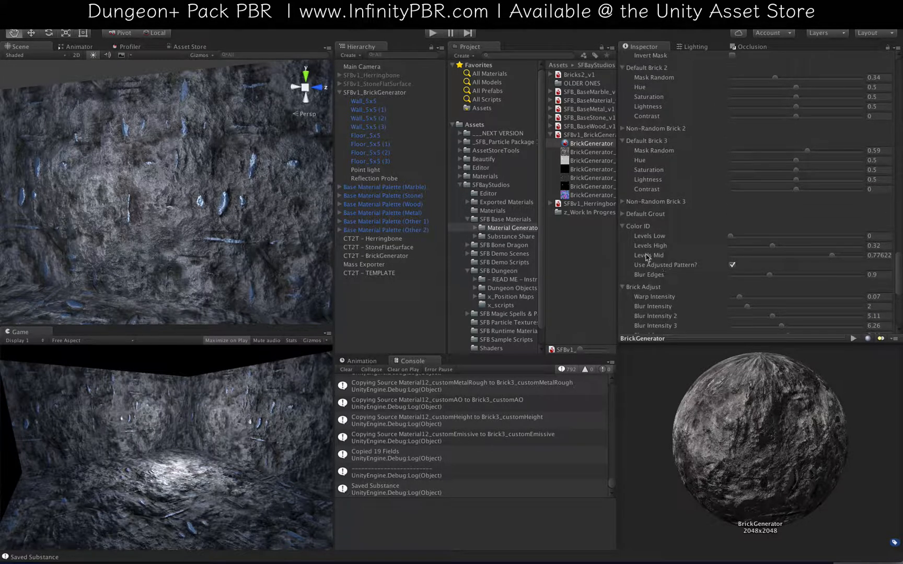
scroll(146, 157, down, 5)
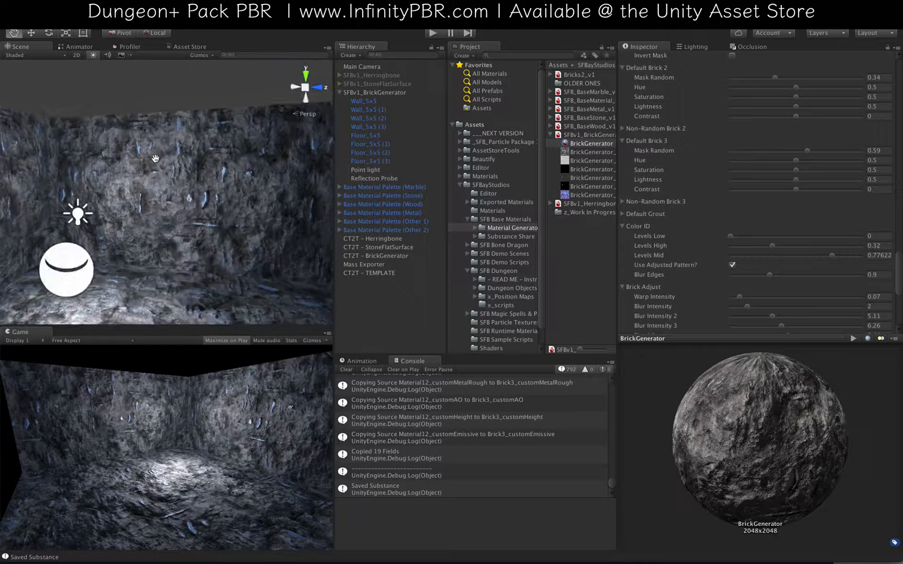
alt+drag(156, 160, 276, 284)
scroll(178, 217, up, 5)
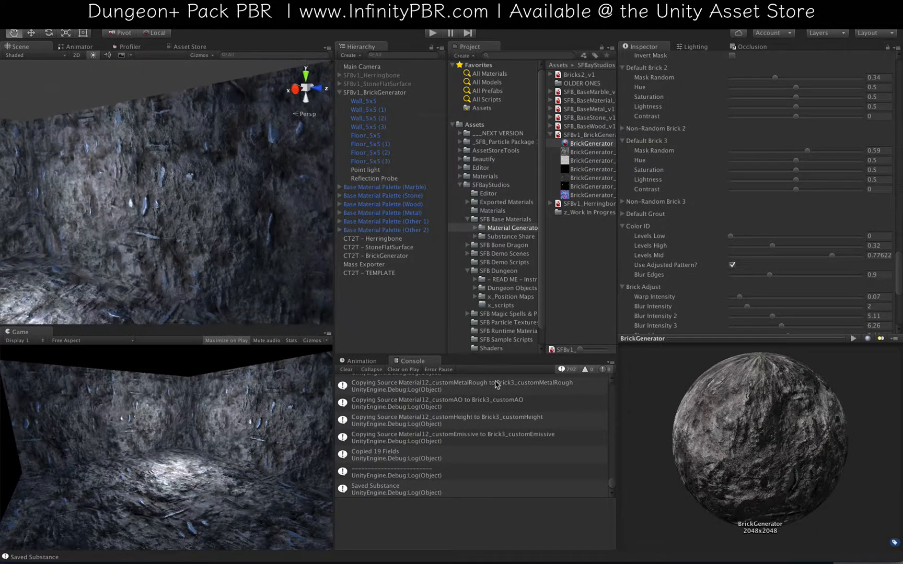
Clear the console messages and dock the single-material export window beside the console, with BrickGenerator as its material.
click(343, 370)
click(368, 22)
click(418, 314)
click(590, 143)
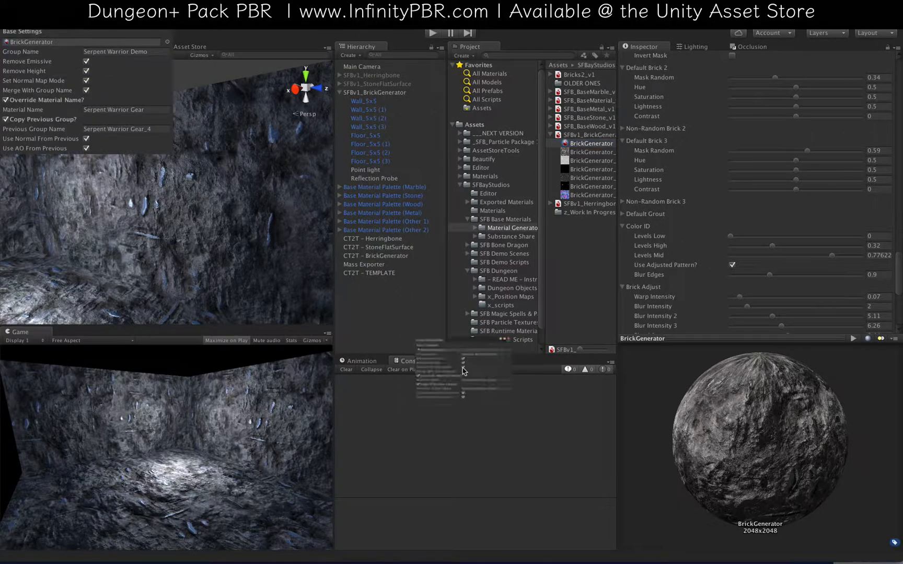
Expand the Exported Materials folder and set the export's group name to Brick Generator.
click(459, 392)
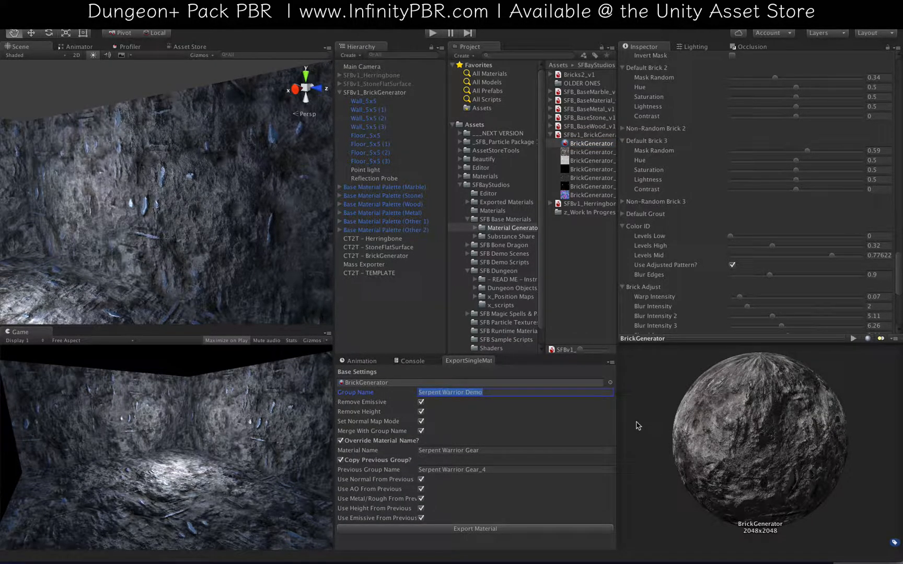
click(468, 203)
click(460, 392)
text(Brick G)
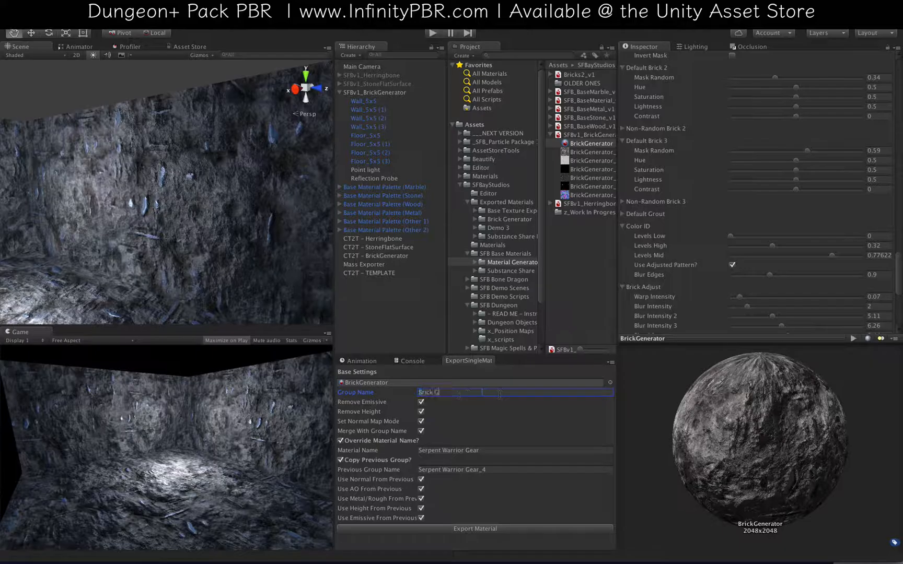
key(Tab)
key(Tab)
Disable Remove Height and Set Normal Map Mode for the export, keeping Remove Emissive enabled.
double_click(422, 403)
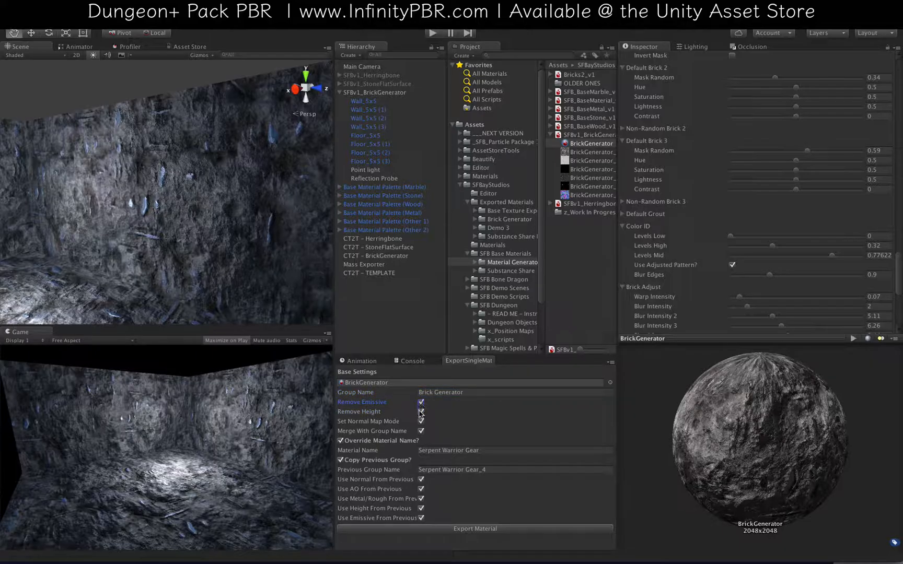
click(421, 412)
click(421, 422)
Name the exported material Cave Wall, disable Copy Previous Group, and export the material.
click(436, 451)
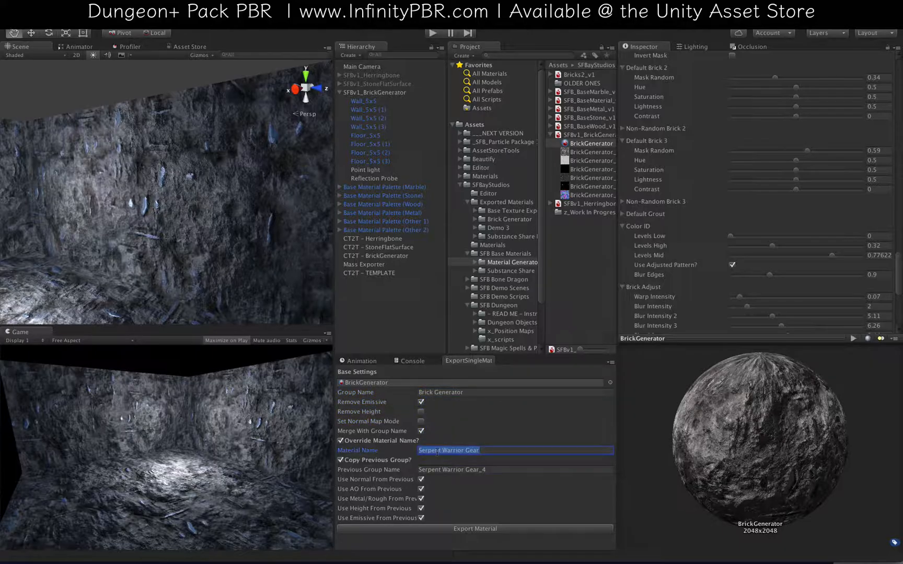
text(Cave Wall)
click(348, 460)
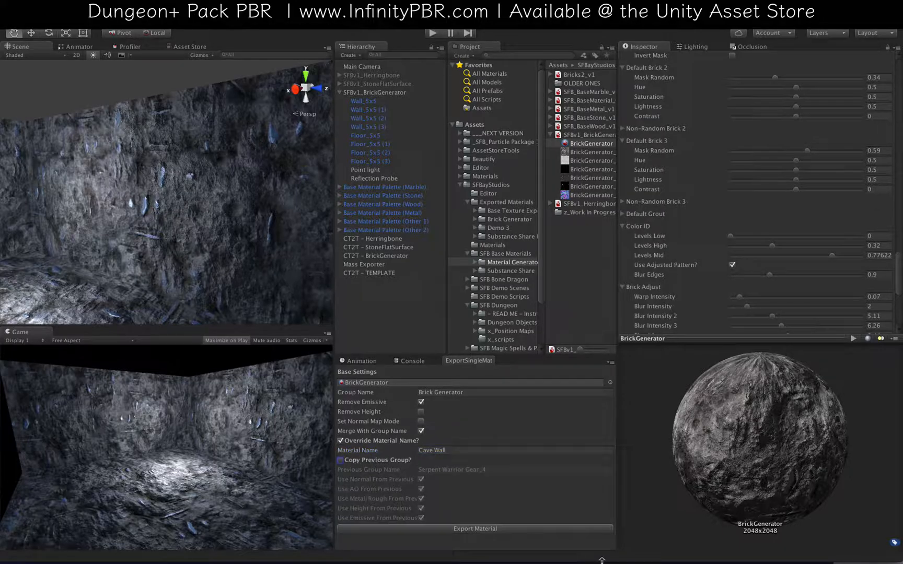
click(500, 529)
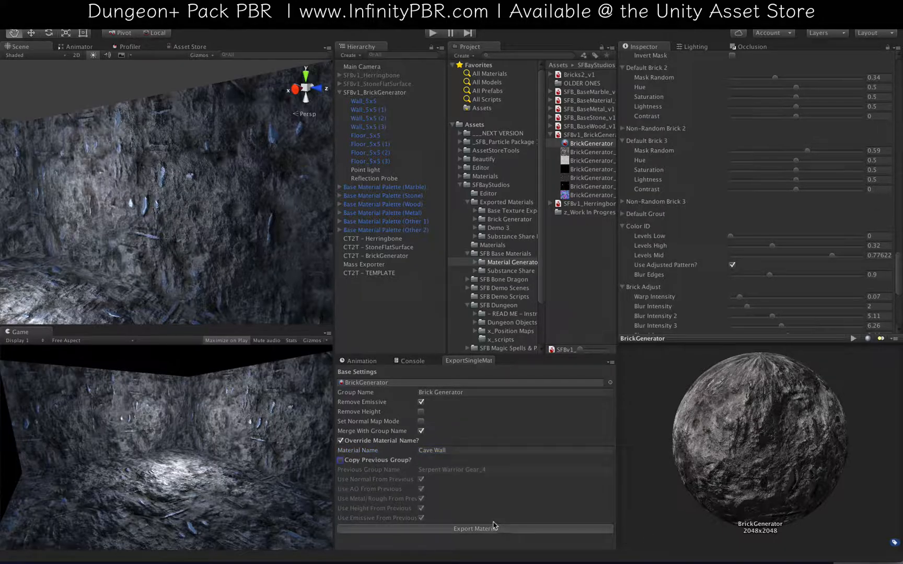
In CT2T - BrickGenerator, try Palette_Stone's Material9, Material10 and Material11 as the Grout source, finishing on Material12.
click(386, 256)
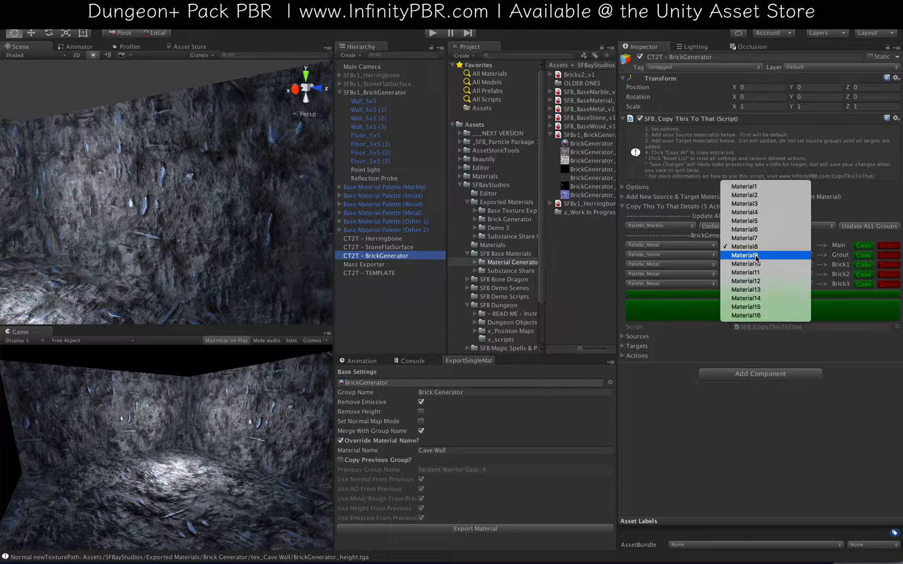
click(757, 256)
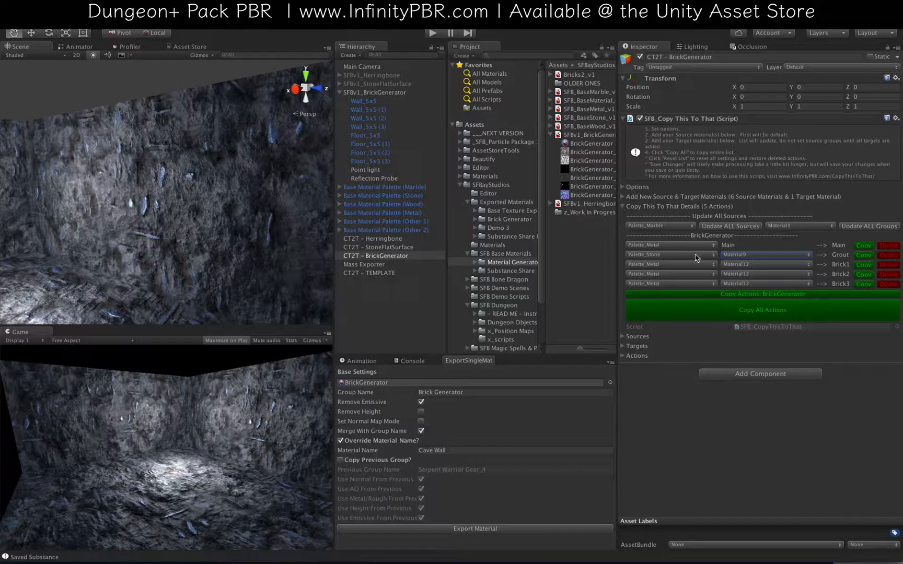
click(776, 256)
click(776, 257)
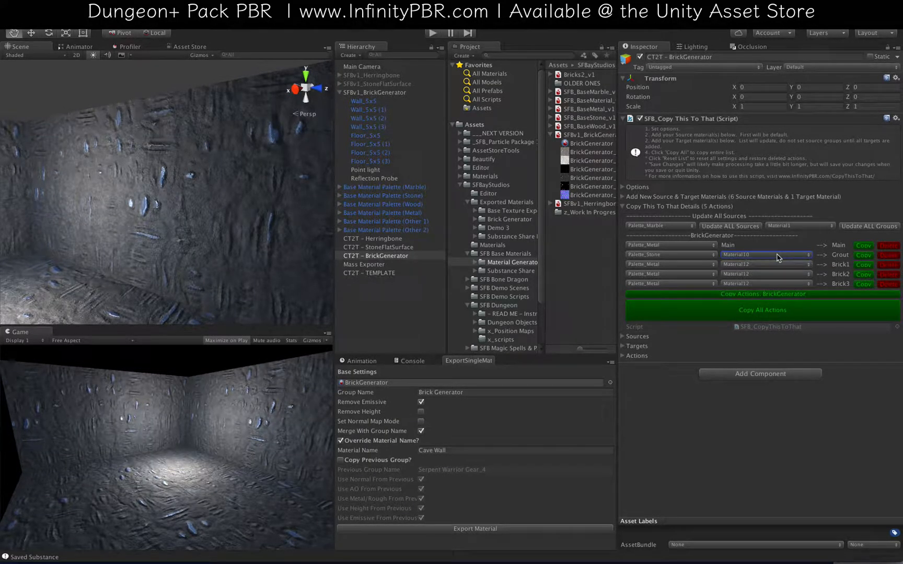
click(777, 257)
click(753, 256)
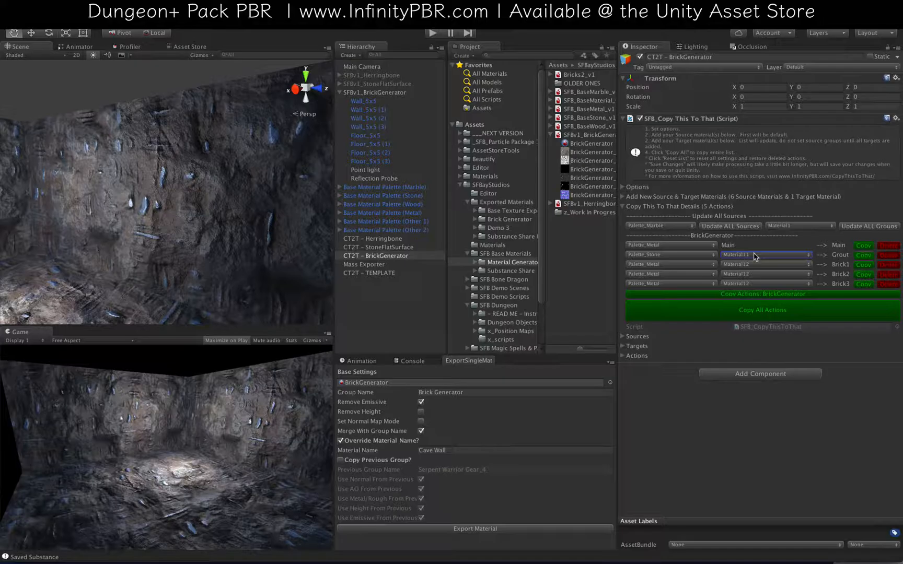
click(754, 256)
click(757, 259)
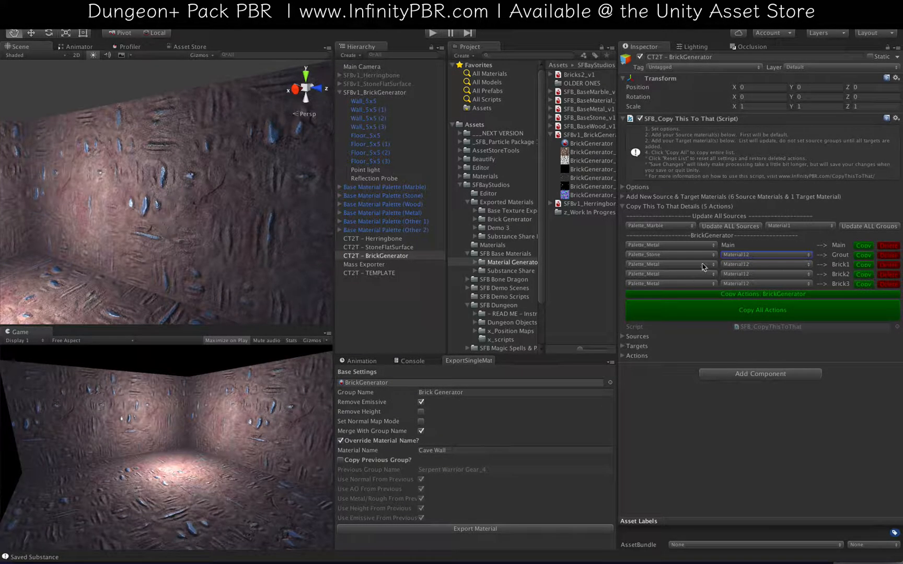
Set the Brick1 source to Material3 from Palette_Metal.
click(746, 264)
click(747, 180)
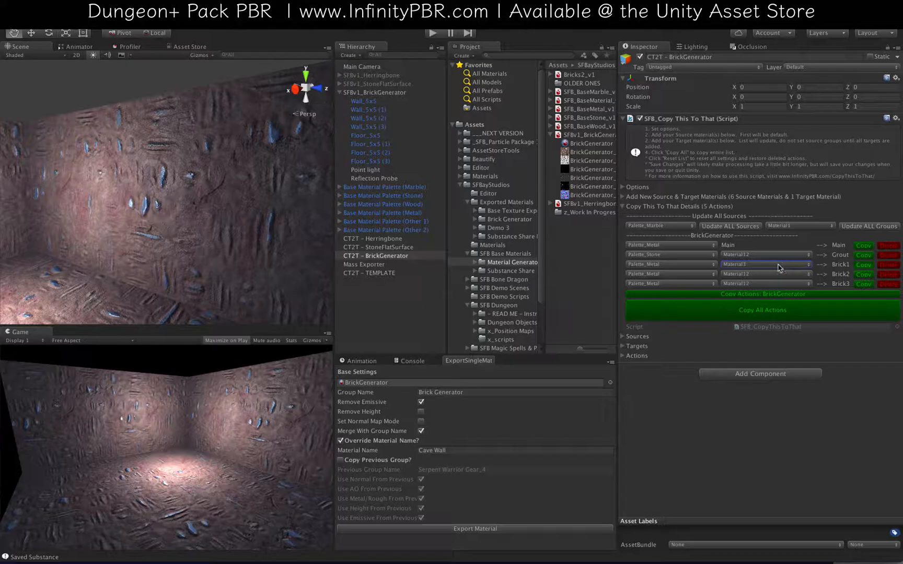
Set the Brick2 and Brick3 sources to Palette_Metal's Material3 and copy all actions to BrickGenerator.
click(768, 275)
click(752, 190)
click(750, 284)
click(747, 199)
click(740, 312)
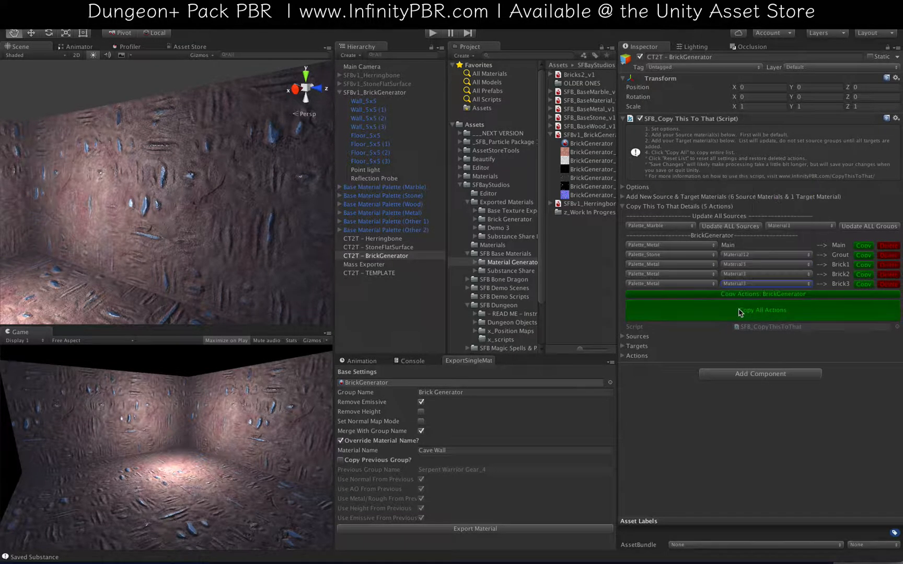
Check the metal palette's swatches, and switch the Brick1, Brick2 and Brick3 sources to Material5 in CT2T - BrickGenerator.
scroll(159, 246, up, 5)
alt+drag(159, 246, 57, 100)
click(387, 191)
double_click(398, 213)
alt+drag(220, 167, 355, 172)
click(388, 257)
click(760, 255)
click(764, 284)
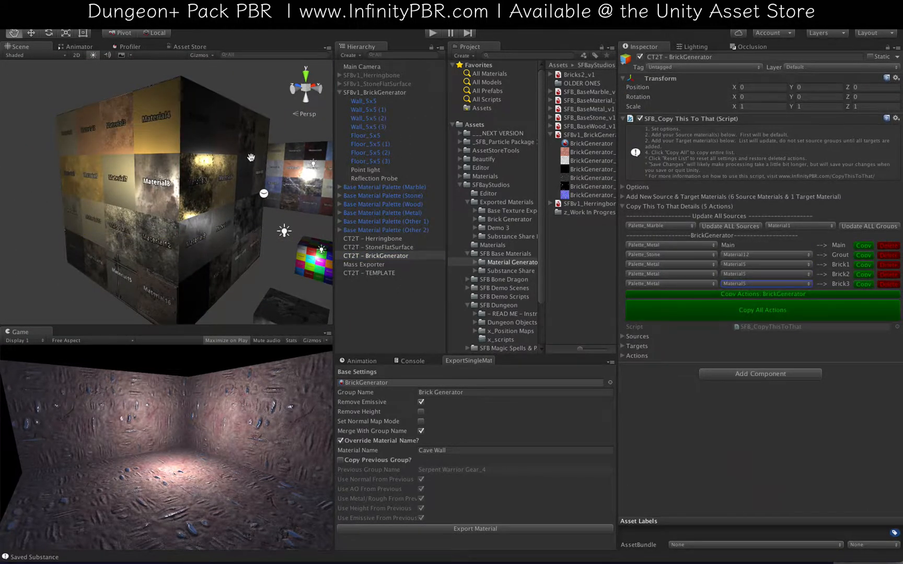
Set the Brick3 Roughness Shift of the BrickGenerator substance to about 0.498 and inspect the wall up close.
click(592, 151)
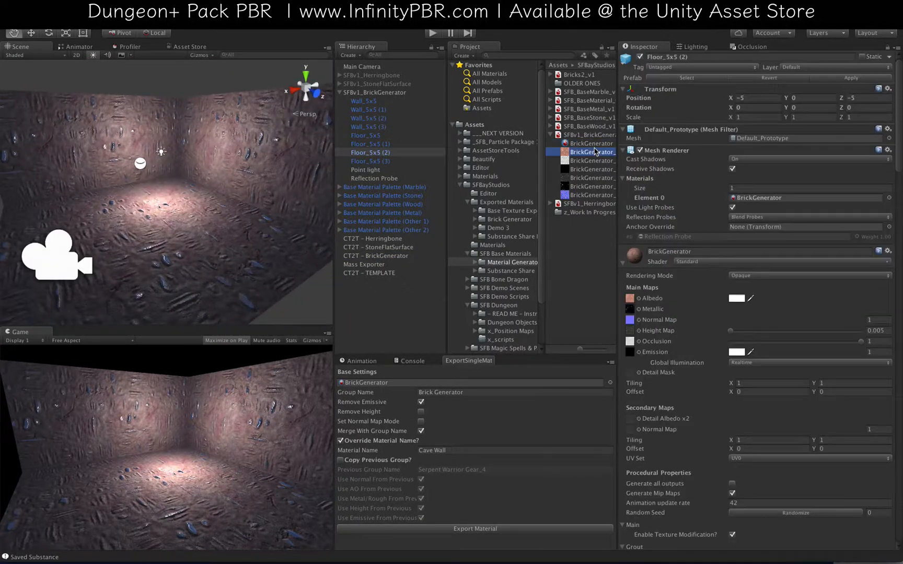
click(591, 143)
scroll(731, 202, down, 8)
scroll(162, 209, up, 5)
alt+drag(162, 209, 225, 182)
scroll(808, 192, down, 10)
scroll(830, 194, down, 5)
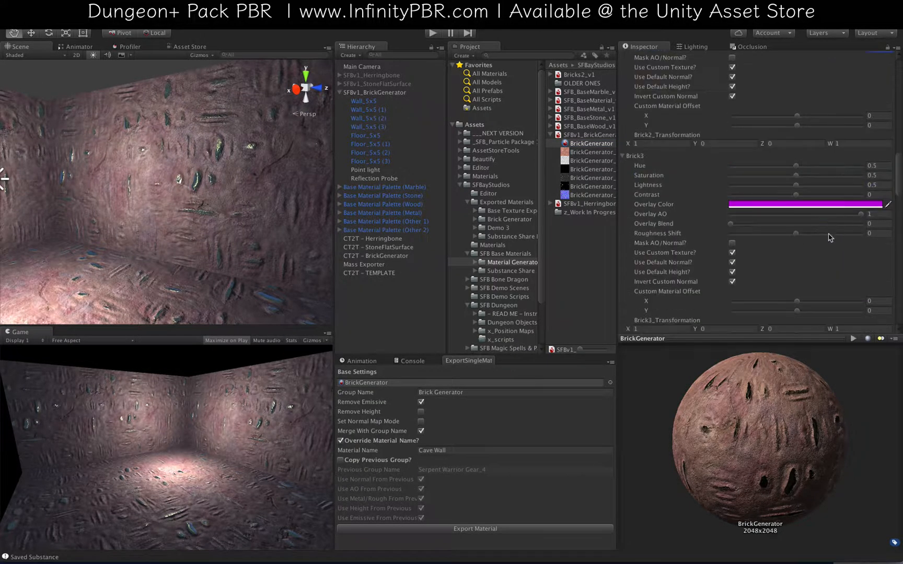
click(828, 234)
scroll(163, 173, up, 6)
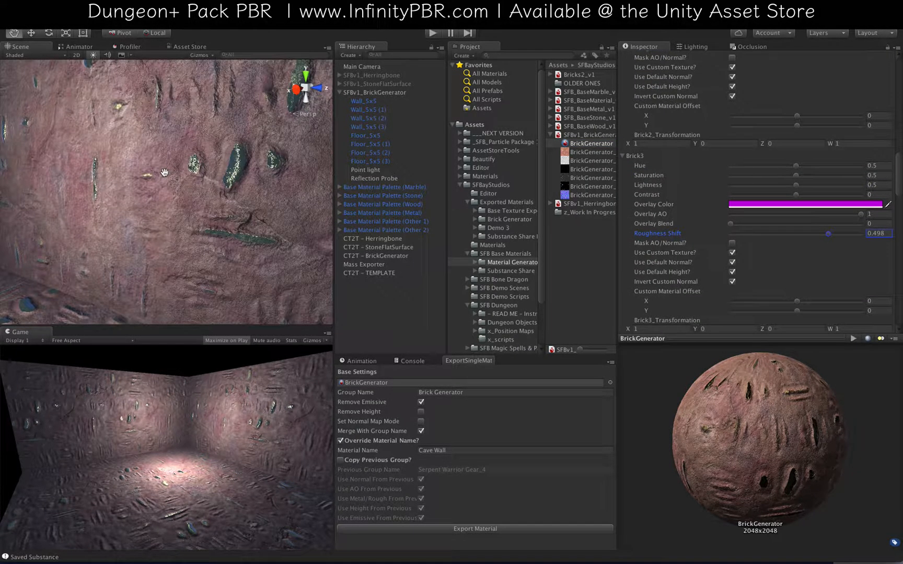
Try the Color ID without Use Adjusted Pattern, inspect the walls, and enable the option again.
scroll(719, 249, down, 20)
scroll(719, 248, up, 5)
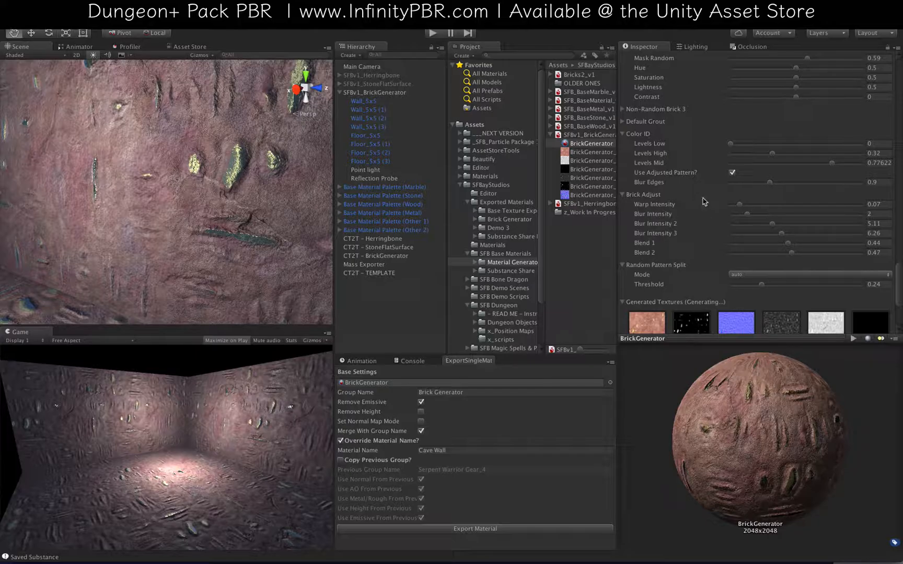
scroll(120, 170, down, 5)
alt+drag(99, 168, 233, 165)
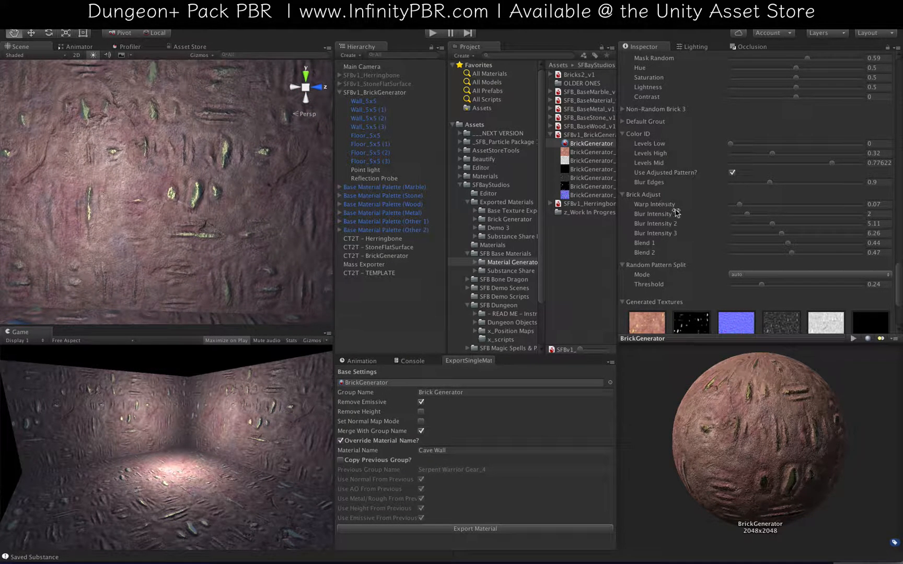
click(731, 174)
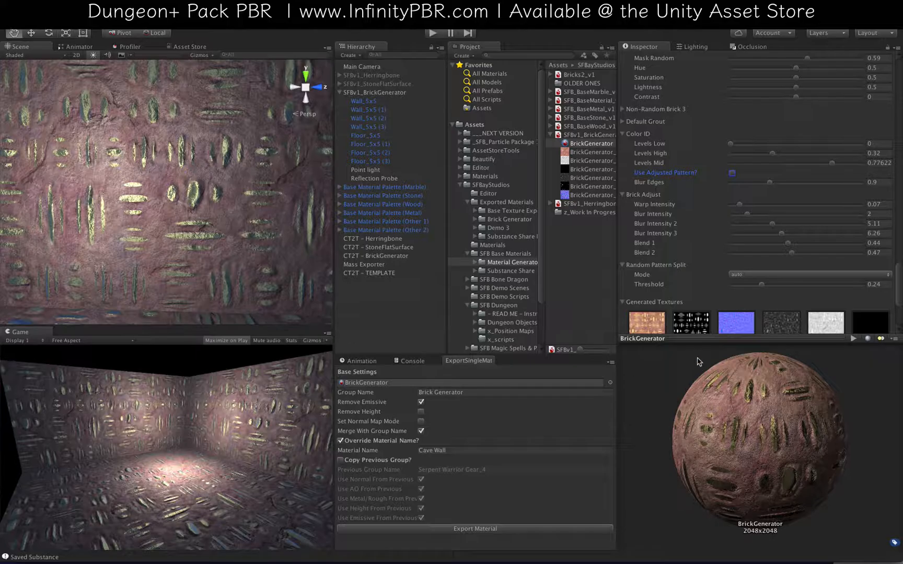
scroll(218, 187, down, 10)
scroll(218, 186, up, 8)
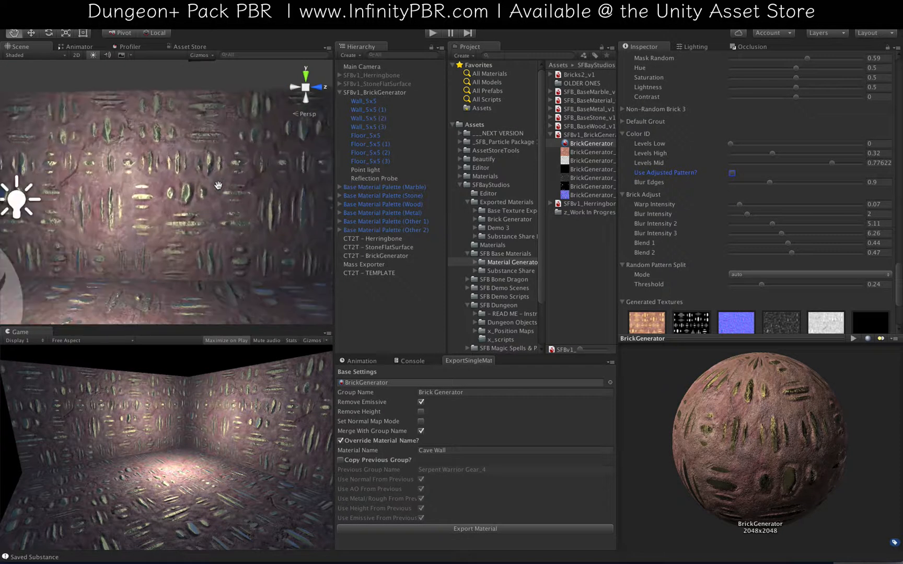
alt+drag(163, 193, 36, 250)
click(732, 172)
Set the Color ID's Levels High to 0.172 and Levels Mid to 0.839, and adjust Blur Edges.
drag(728, 183, 728, 146)
click(741, 155)
drag(831, 162, 839, 163)
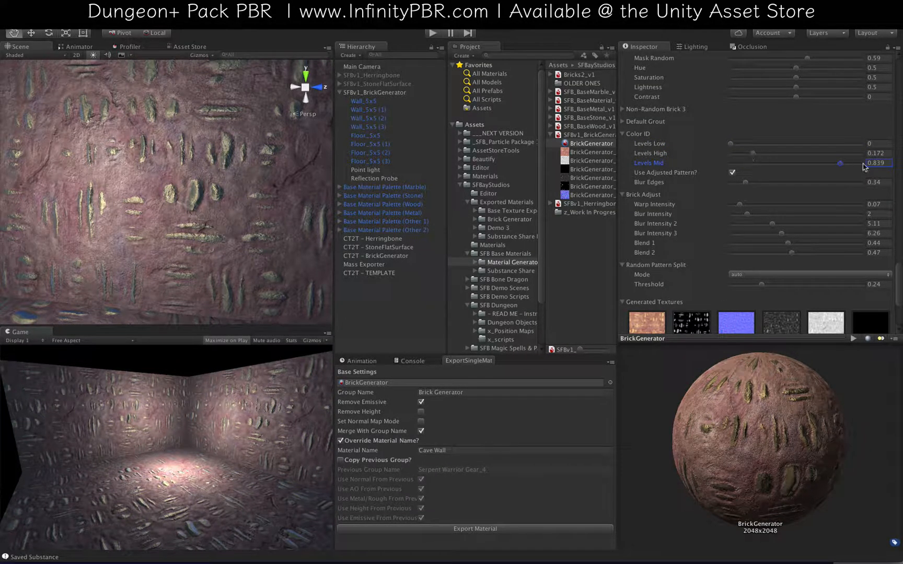
click(757, 183)
alt+drag(219, 194, 183, 196)
Adjust the individual brick settings of BrickGenerator to give the brick pieces a red tint.
scroll(865, 185, up, 15)
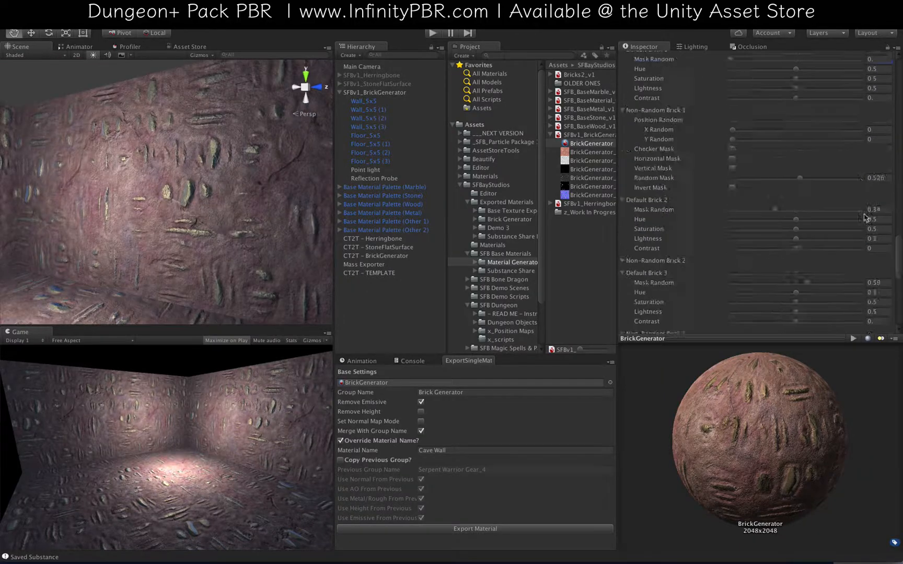
scroll(859, 164, up, 15)
click(818, 235)
scroll(820, 224, down, 8)
scroll(825, 210, up, 2)
click(826, 210)
In Brick Adjust, set Warp Intensity to 0.513, Blur Intensity 3 to 5.5, Blend 1 to 0.426 and Blend 2 to 0.038.
scroll(824, 212, down, 15)
click(799, 171)
click(798, 181)
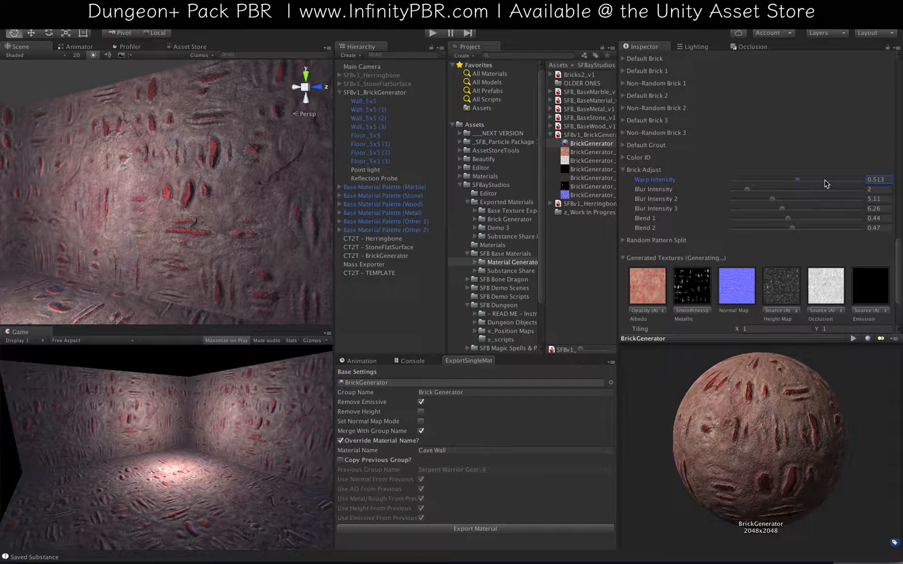
scroll(825, 181, down, 1)
click(736, 218)
click(838, 209)
click(786, 209)
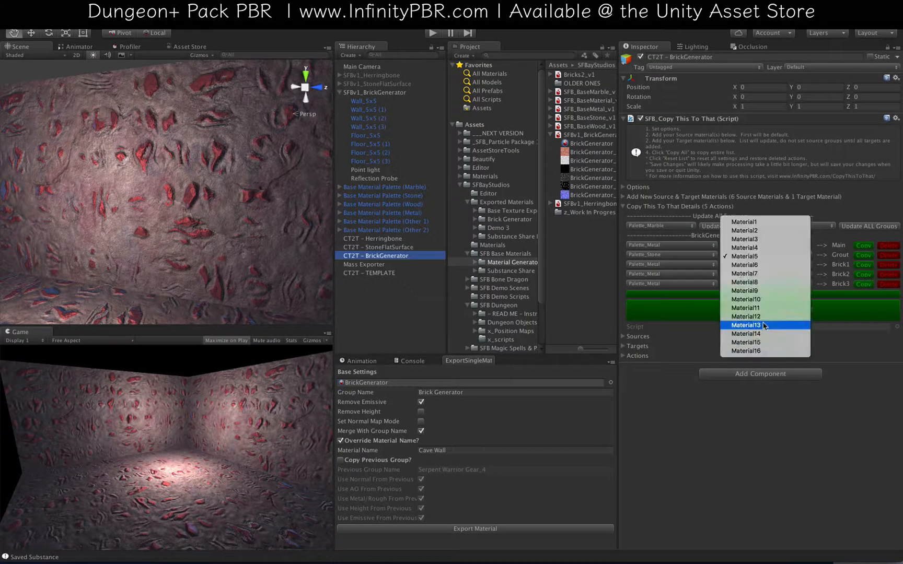
In CT2T - BrickGenerator, try Palette_Metal's Material13 as the Brick1 source, finishing on Palette_Stone's Material1 copied to the substance.
click(765, 323)
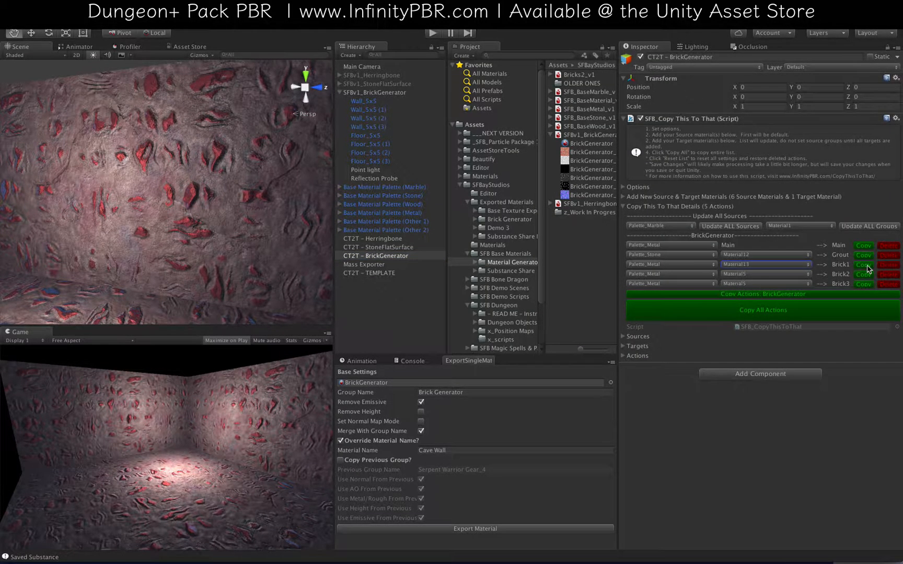
click(863, 265)
scroll(259, 218, up, 5)
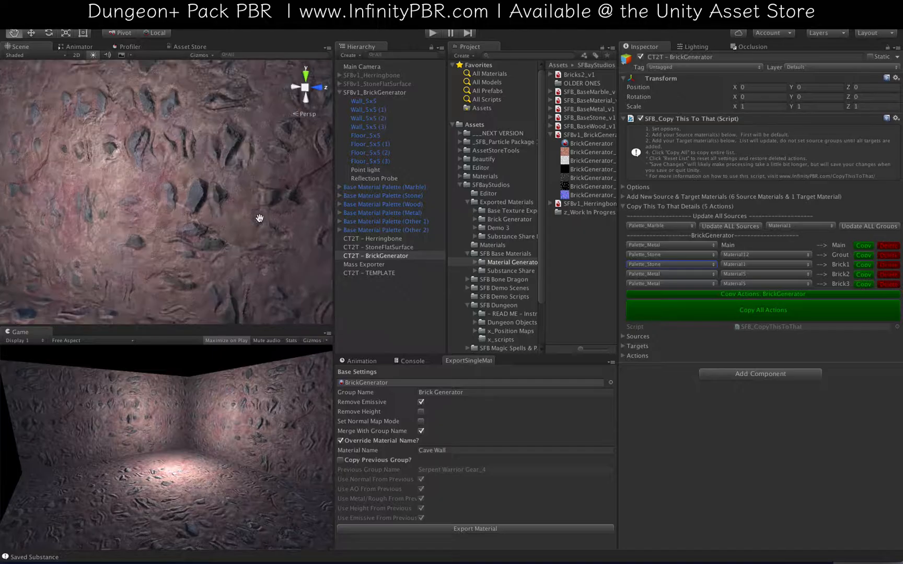
alt+drag(259, 218, 251, 245)
scroll(187, 205, down, 10)
scroll(187, 205, up, 10)
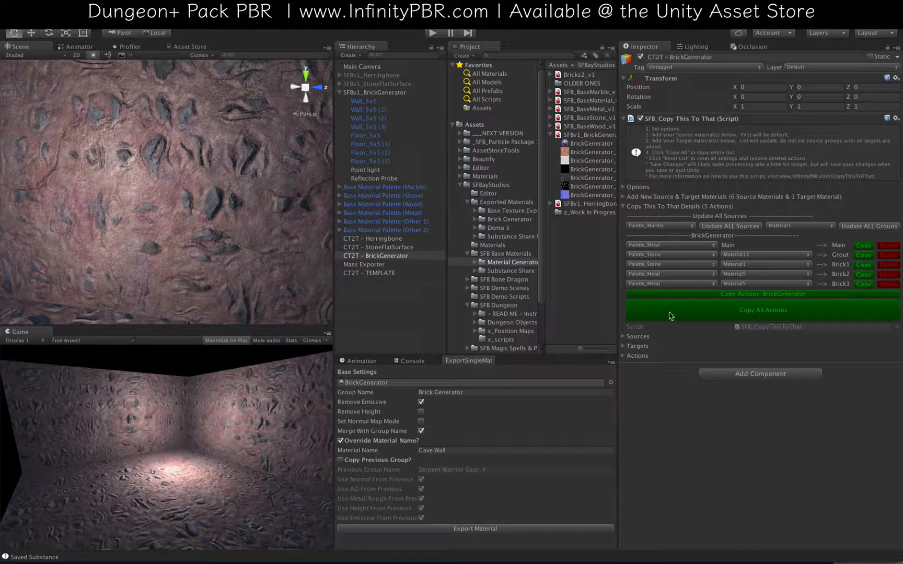
Enlarge the BrickGenerator pattern with Amount X and Amount Y at 2, and set Default Brick 1's Mask Random to 0.228.
click(575, 143)
scroll(713, 201, down, 10)
scroll(713, 202, up, 5)
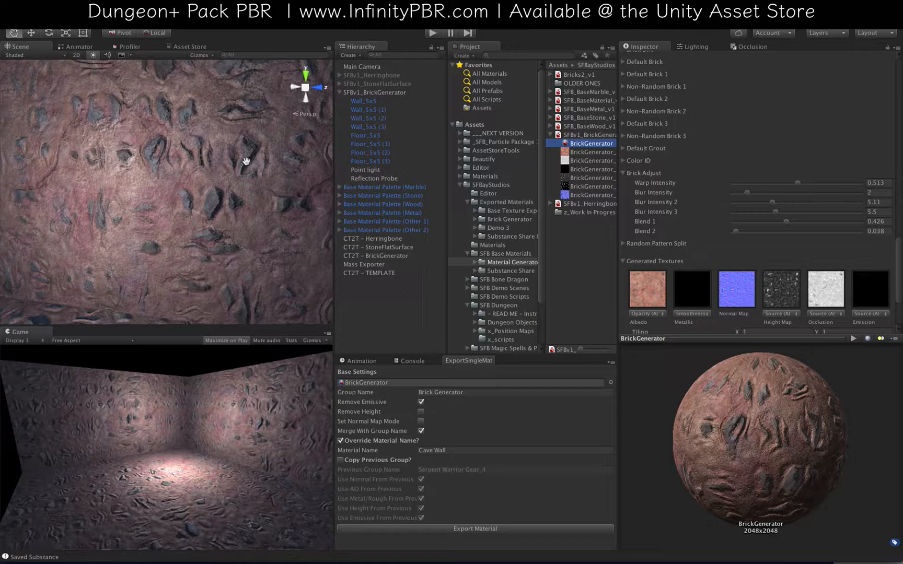
scroll(248, 161, down, 5)
alt+drag(246, 161, 186, 218)
scroll(224, 180, up, 5)
scroll(192, 205, down, 4)
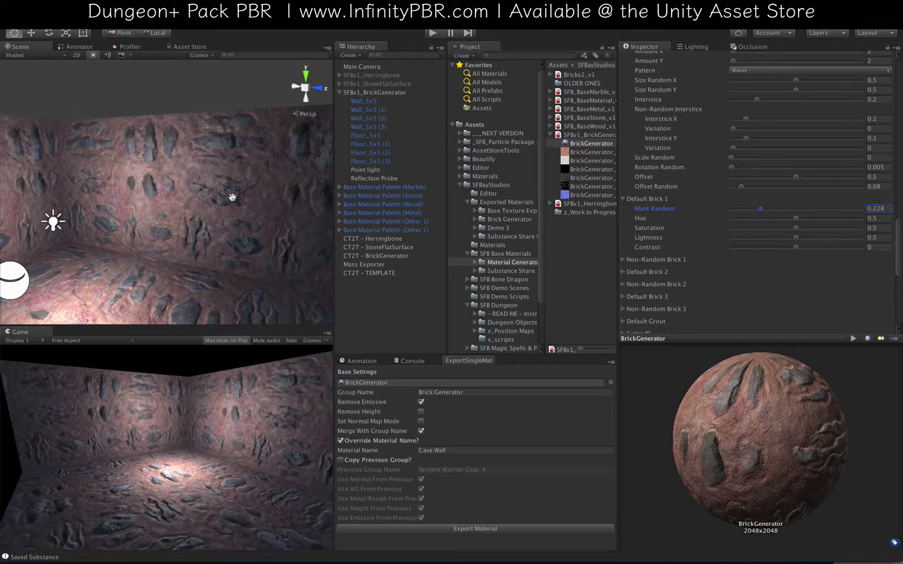
alt+drag(231, 195, 172, 261)
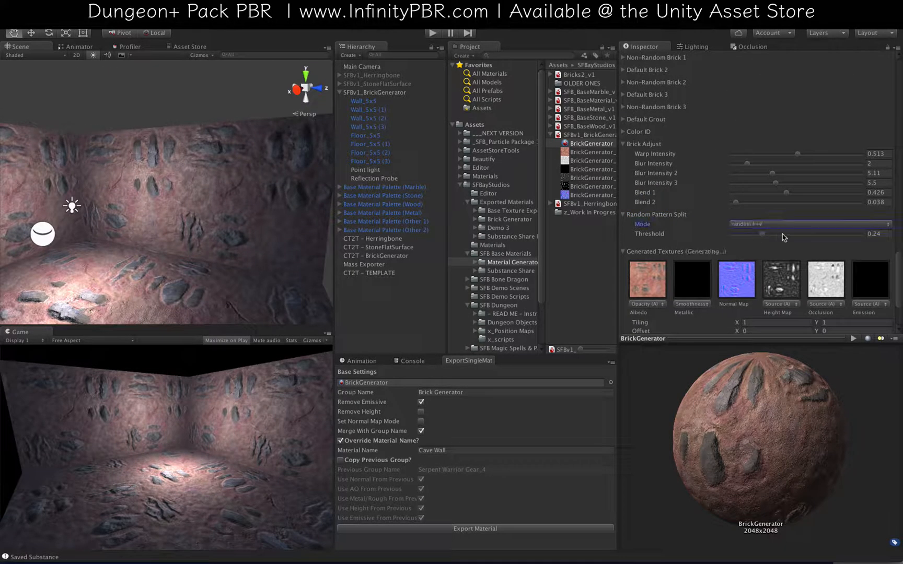
Change the Random Pattern Split mode and try several Threshold values for the brick pattern.
click(780, 226)
click(777, 218)
click(776, 225)
click(818, 235)
click(828, 235)
click(792, 235)
Examine the stone distribution and surface relief on the walls and floor from several angles.
scroll(143, 196, up, 5)
right_drag(143, 196, 143, 196)
scroll(157, 200, down, 5)
alt+drag(143, 196, 225, 179)
scroll(671, 228, up, 20)
scroll(208, 204, up, 5)
scroll(258, 211, down, 5)
scroll(166, 206, up, 5)
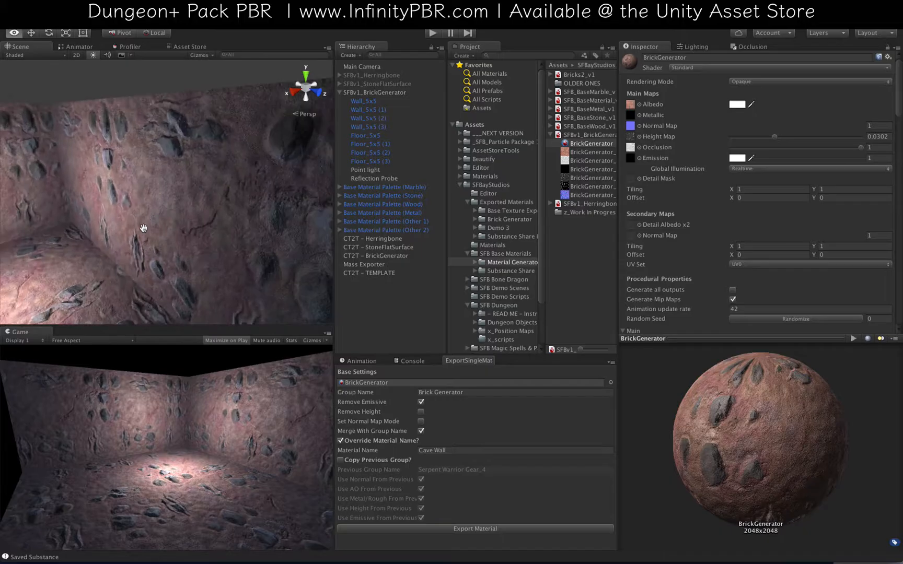
Review the finished room and export the new variation in the Brick Generator group with the material name Cave Wall.
alt+drag(166, 206, 262, 256)
scroll(184, 208, down, 5)
scroll(193, 243, up, 5)
mouse_move(261, 256)
alt+mouse_down()
mouse_move(280, 262)
mouse_move(230, 254)
mouse_move(248, 248)
alt+mouse_up()
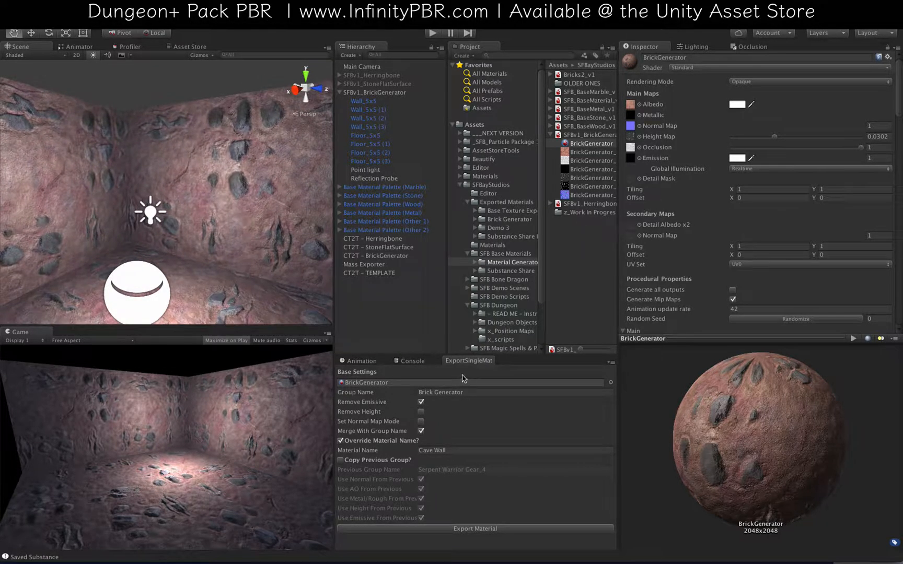
click(471, 529)
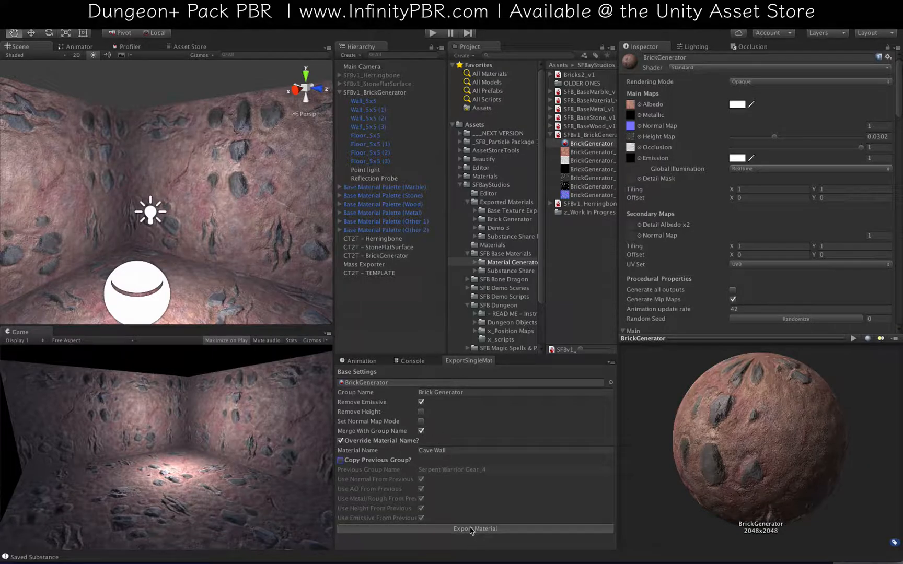